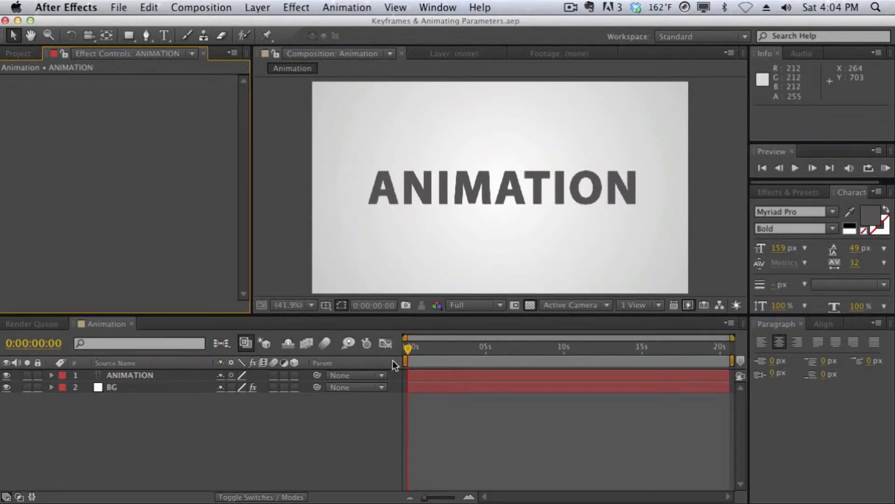
Search the effects and presets for "pixel", apply the Card Wipe pixelstorm preset to the ANIMATION text and preview it up to 0:00:02:11.
click(851, 193)
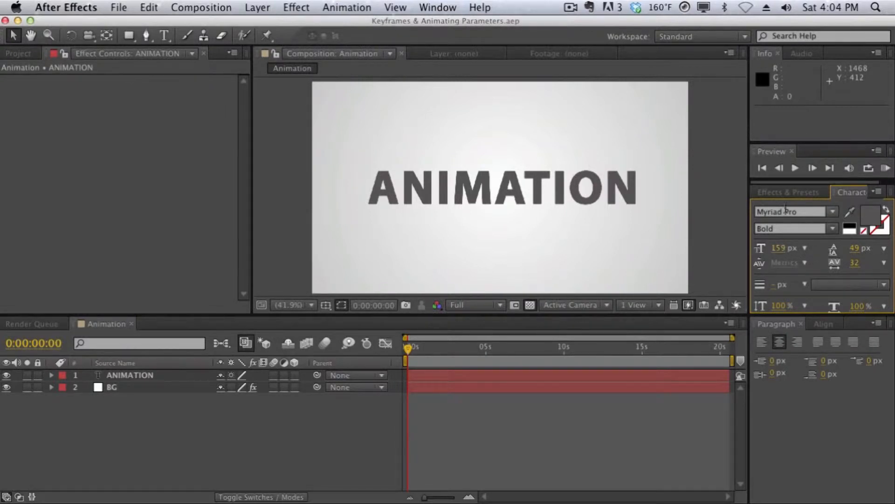
click(784, 194)
click(784, 207)
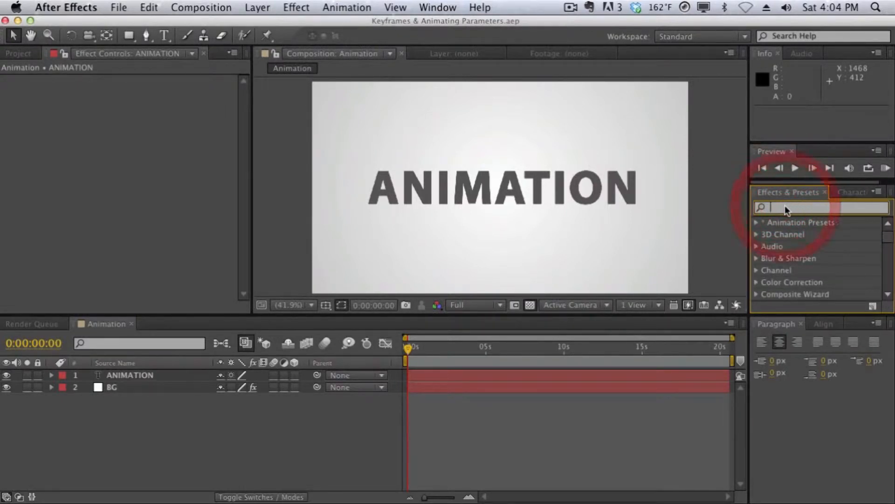
text(pixel)
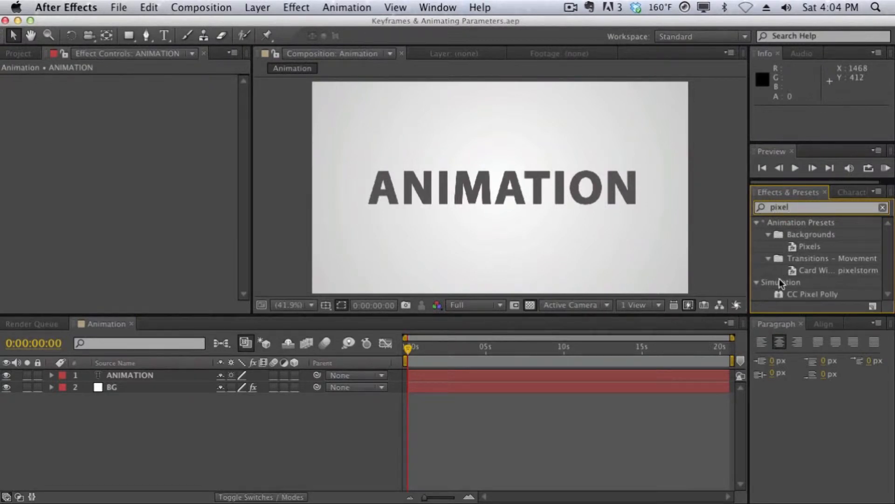
drag(797, 273, 571, 195)
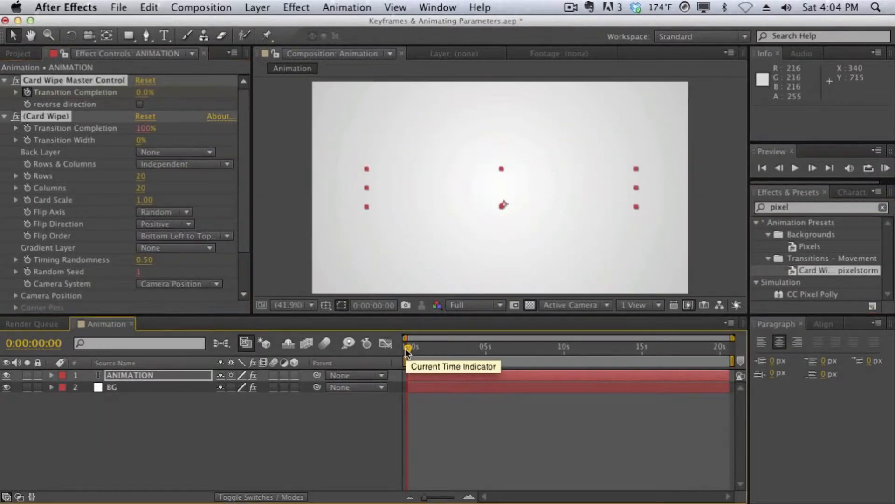
drag(407, 348, 446, 346)
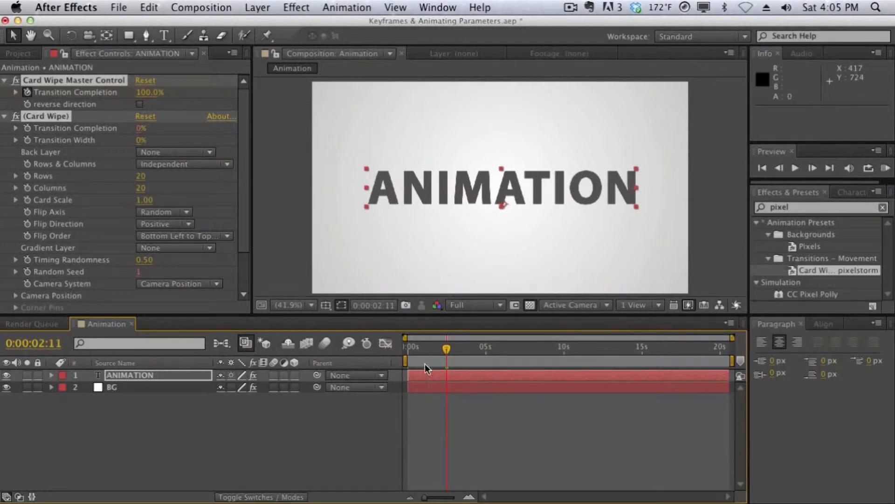
Reveal the ANIMATION layer's animated properties, return to 0:00:00:00 and collapse the (Card Wipe) group to leave the Transition Completion keyframes in view.
click(174, 376)
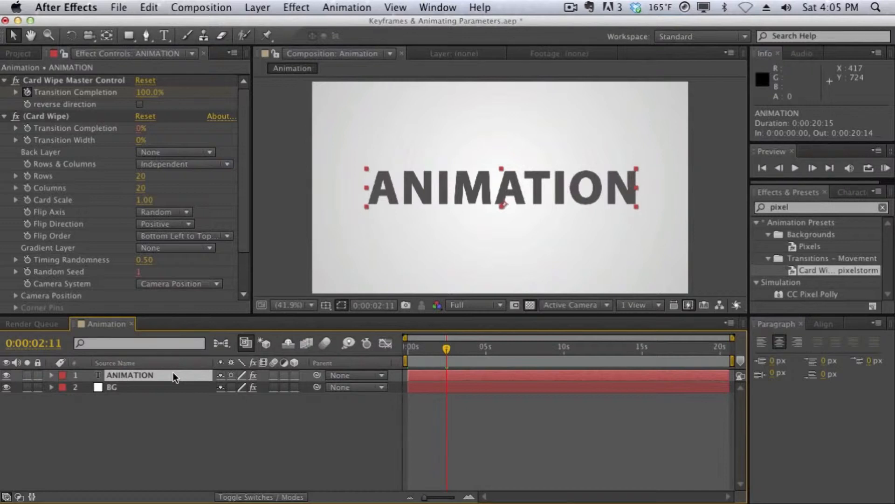
key(u)
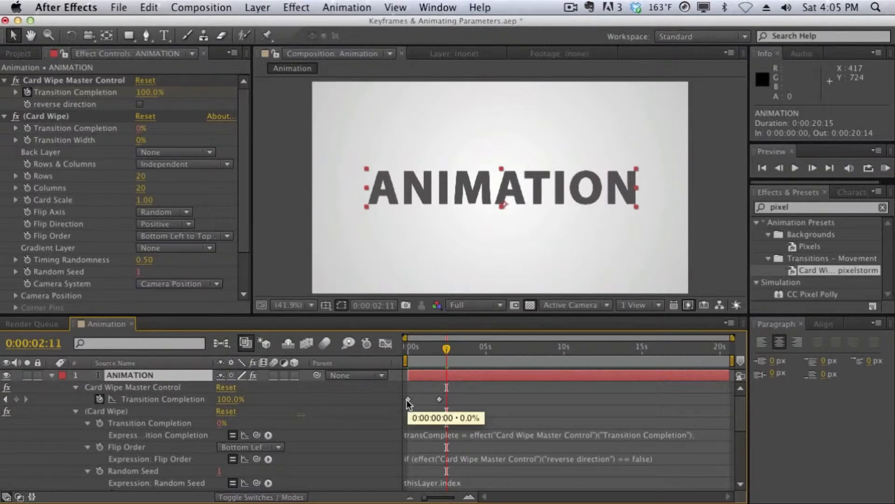
drag(413, 349, 396, 346)
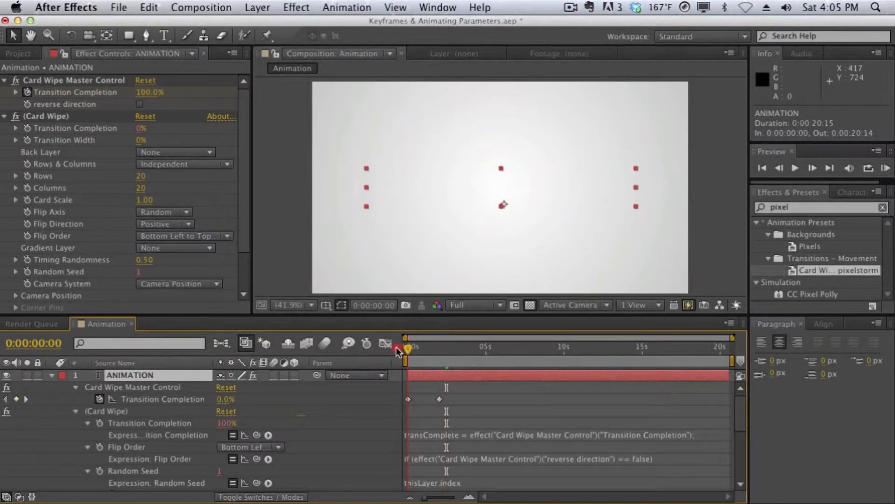
click(75, 412)
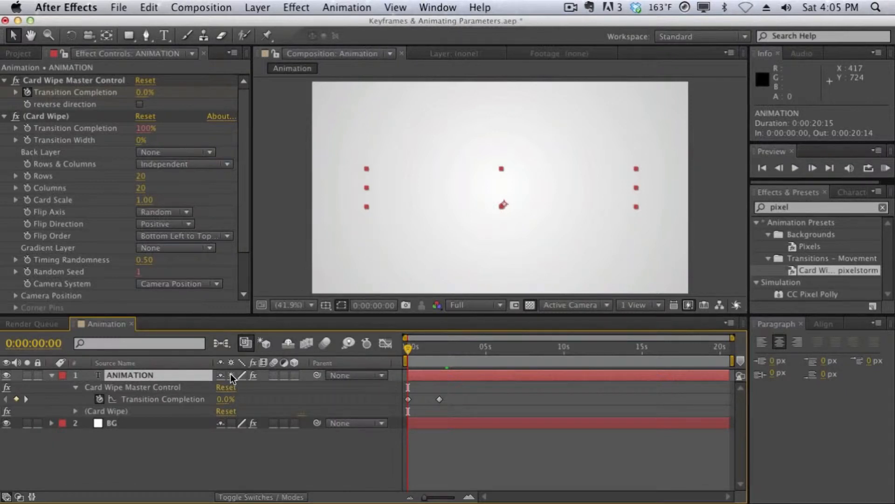
click(194, 399)
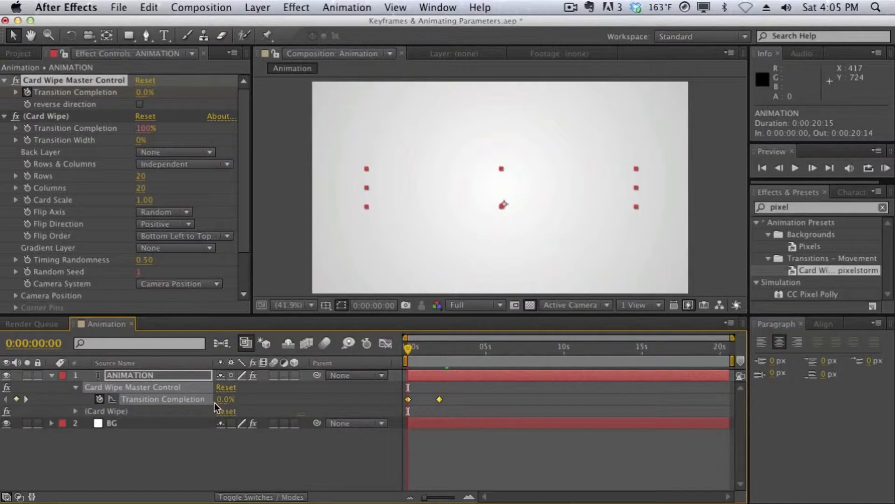
click(431, 408)
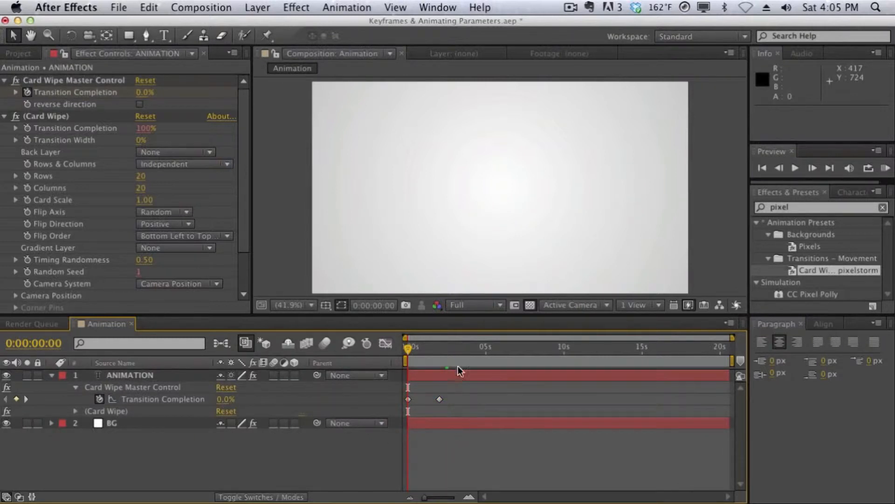
Scrub between the two Transition Completion keyframes to examine how the text assembles, ending back at 0:00:00:00.
drag(407, 348, 439, 346)
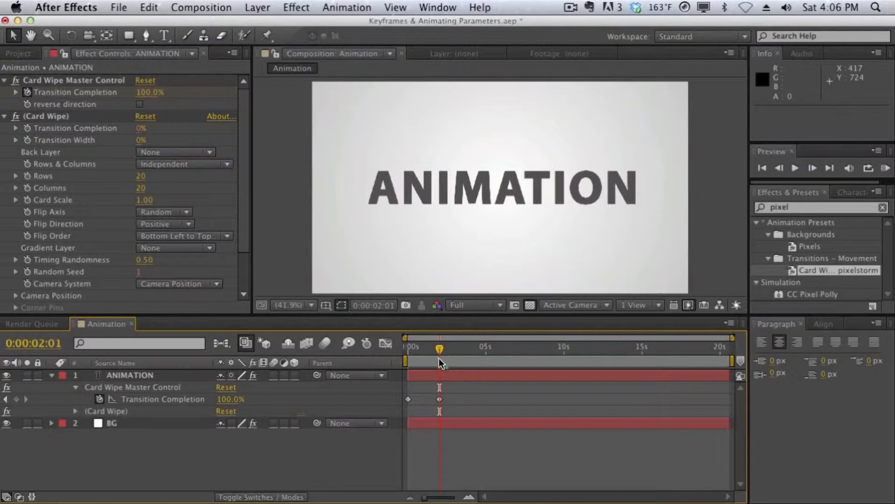
mouse_move(435, 352)
mouse_down()
mouse_move(405, 350)
mouse_move(440, 351)
mouse_up()
mouse_move(439, 357)
mouse_down()
mouse_move(402, 351)
mouse_move(431, 348)
mouse_up()
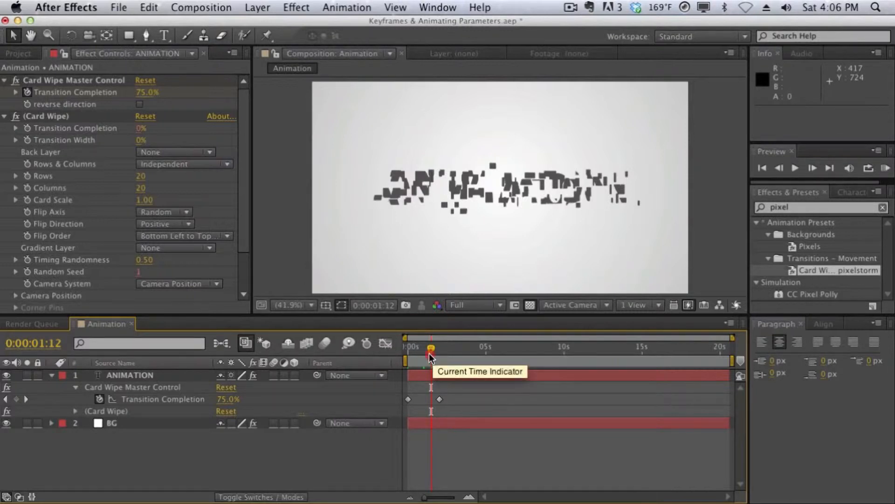
drag(430, 357, 388, 348)
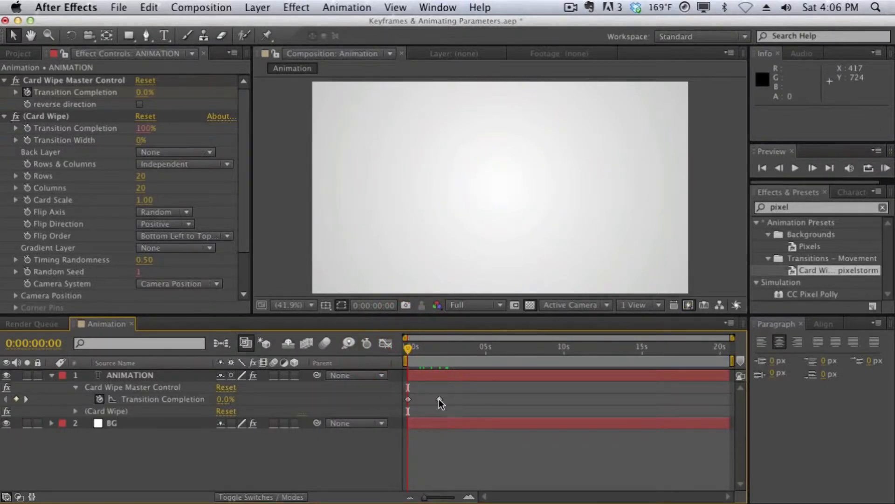
Move the second Transition Completion keyframe to 0:00:10:04 and preview the slower text assembly.
drag(438, 399, 567, 410)
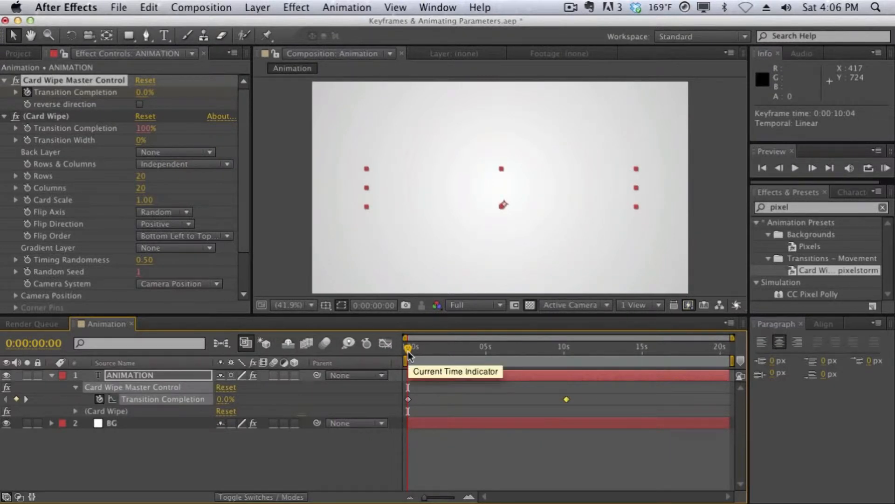
mouse_move(408, 351)
mouse_down()
mouse_move(567, 360)
mouse_move(397, 357)
mouse_move(551, 361)
mouse_up()
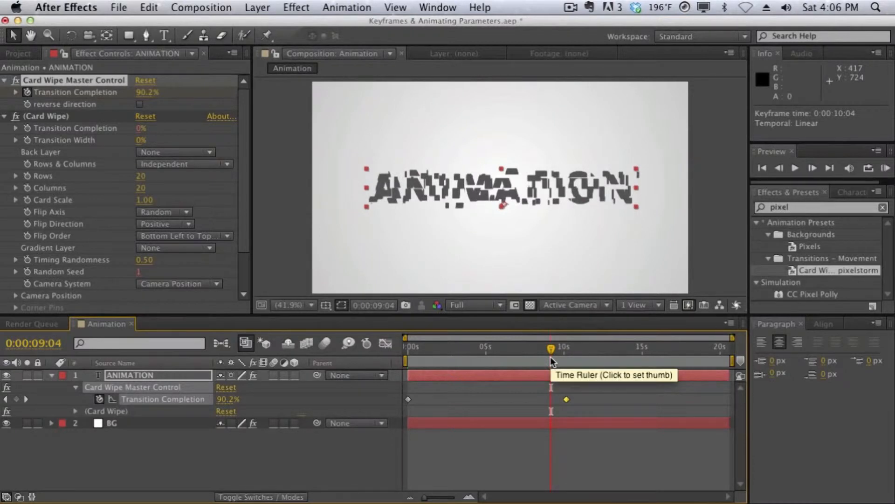
drag(551, 349, 568, 357)
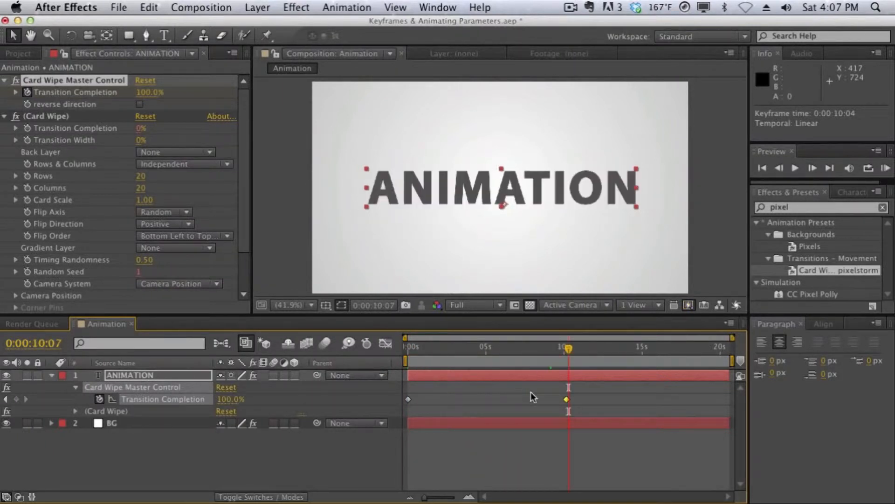
Delete both Transition Completion keyframes from the ANIMATION layer and scrub the timeline to check the text.
mouse_move(567, 401)
mouse_down()
mouse_move(488, 400)
mouse_move(569, 404)
mouse_up()
drag(585, 398, 403, 412)
key(Delete)
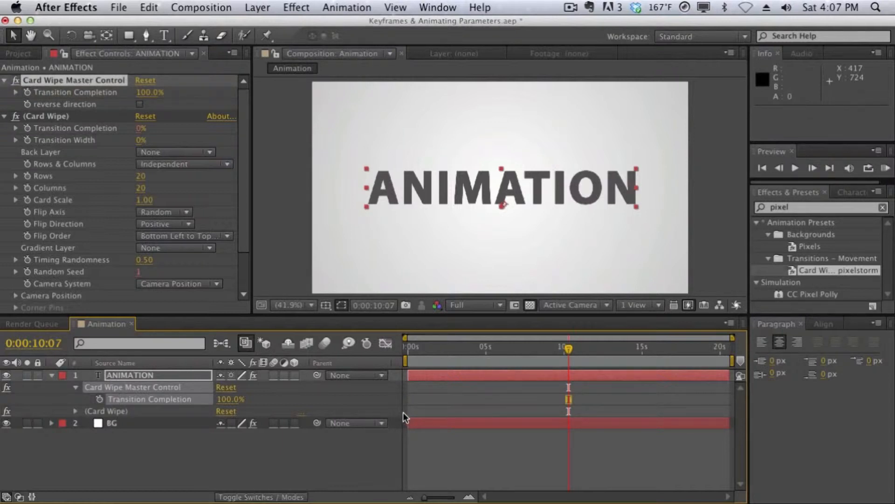
drag(477, 350, 536, 350)
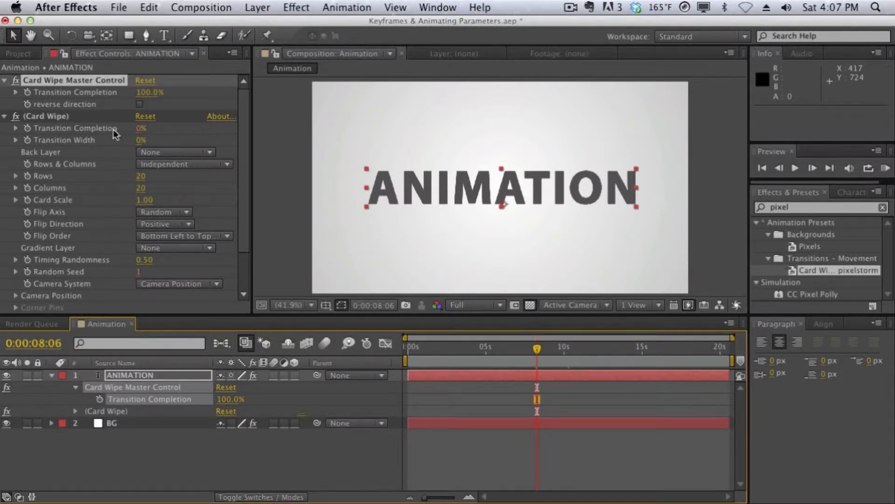
Collapse the (Card Wipe) effect's controls and set a first keyframe for the master control's Transition Completion at 0:00:00:00.
drag(519, 351, 400, 350)
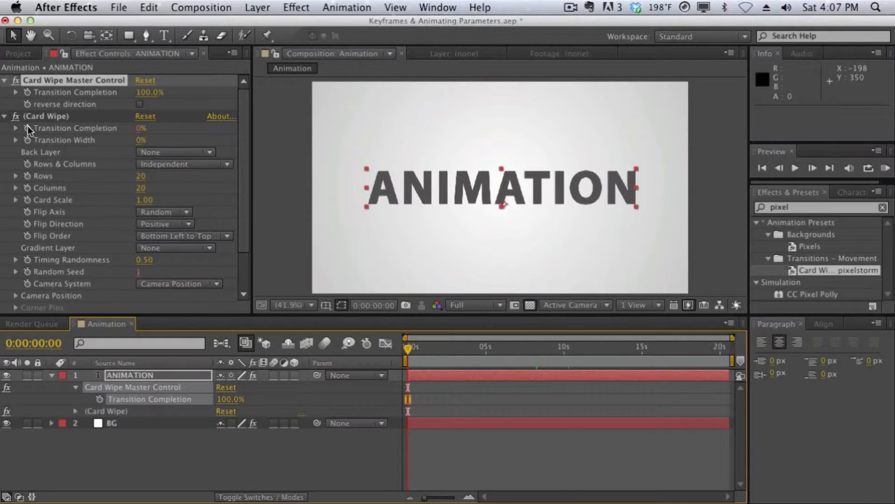
click(5, 116)
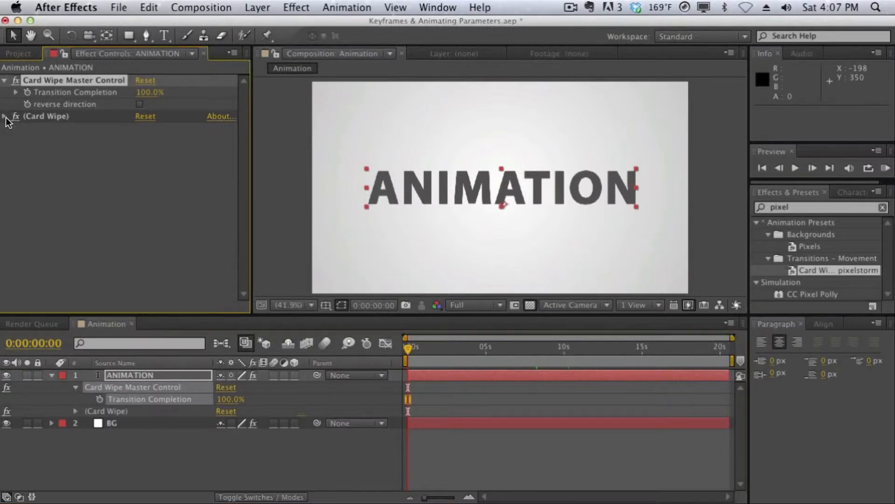
click(91, 136)
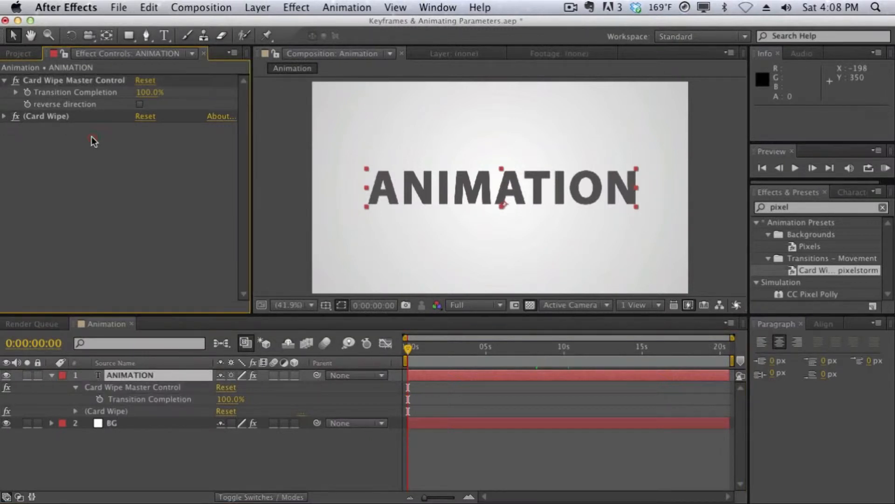
click(82, 83)
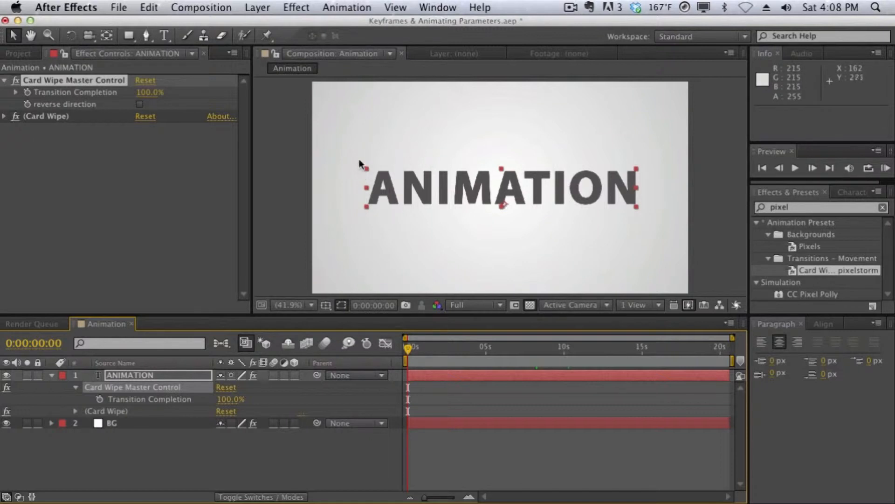
click(27, 93)
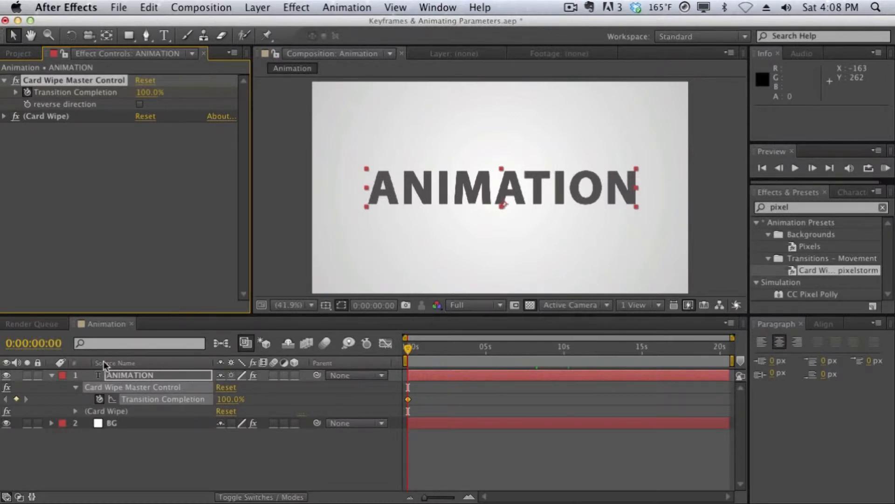
click(135, 192)
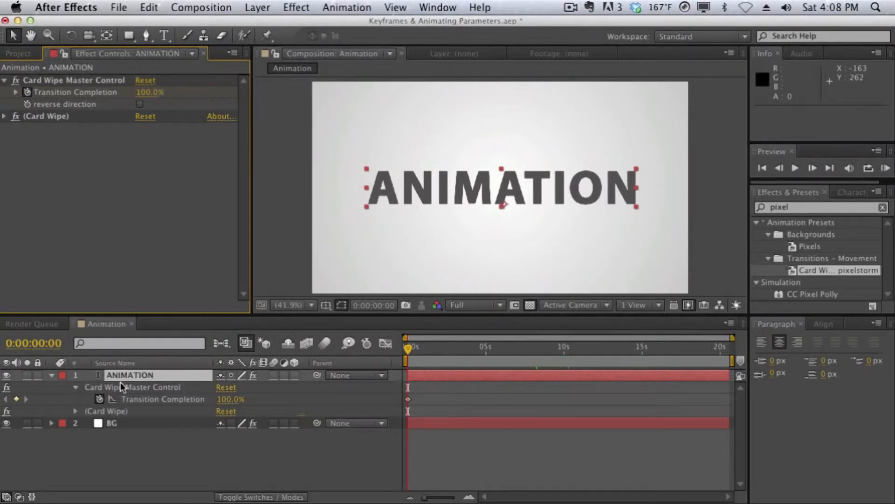
Collapse the ANIMATION layer, reveal its keyframed properties again and fold up the (Card Wipe) group.
click(51, 375)
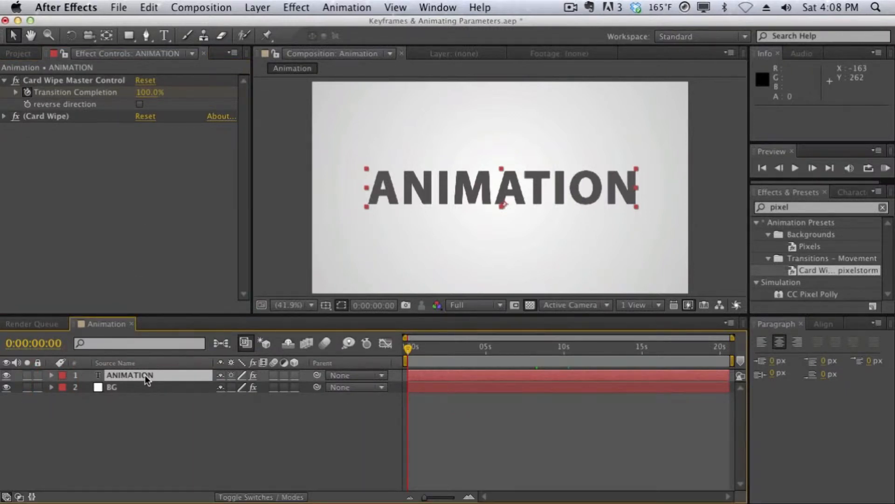
key(u)
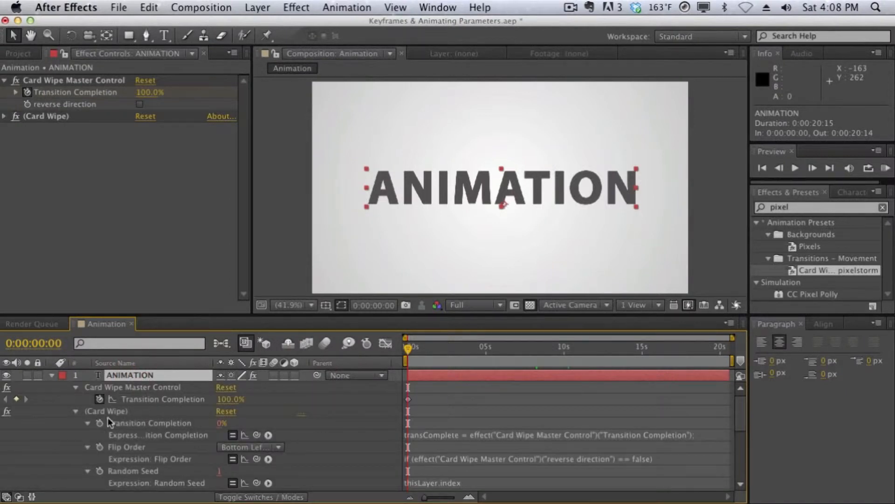
click(76, 411)
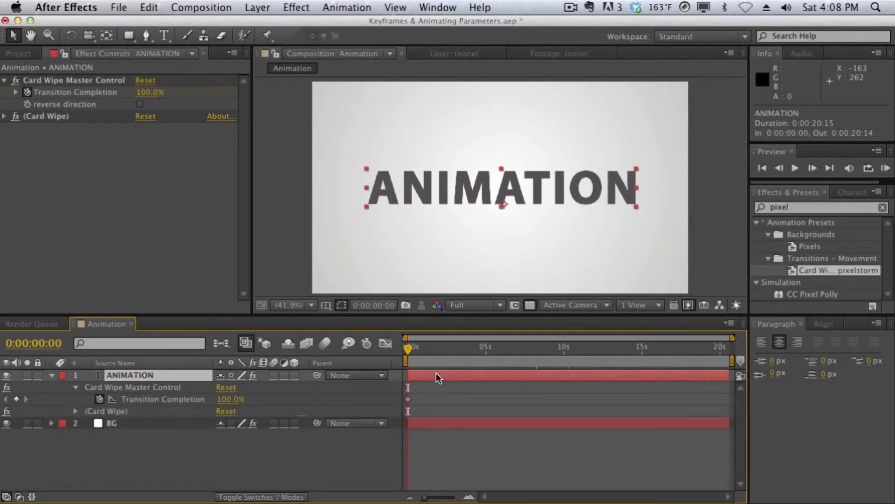
Add a second Transition Completion keyframe at 0:00:10:00 and set its value to 0%.
drag(409, 348, 565, 351)
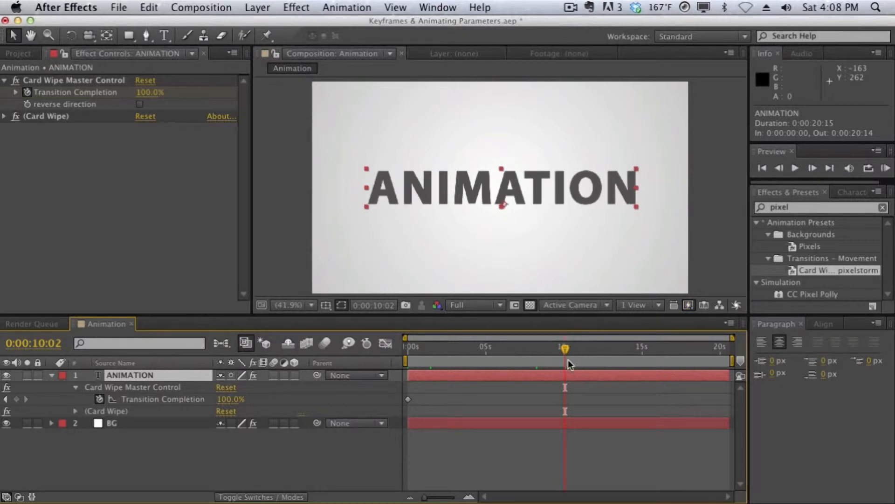
mouse_move(564, 349)
mouse_down()
mouse_move(542, 351)
mouse_move(562, 345)
mouse_up()
click(17, 399)
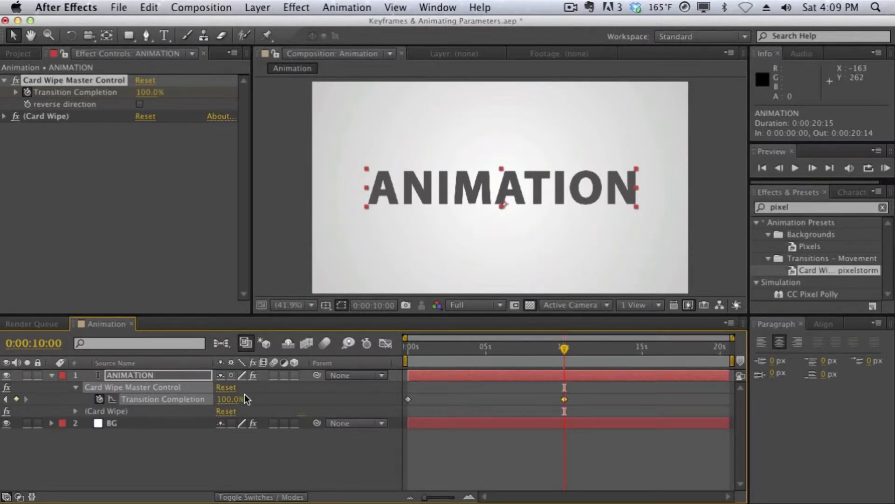
click(231, 399)
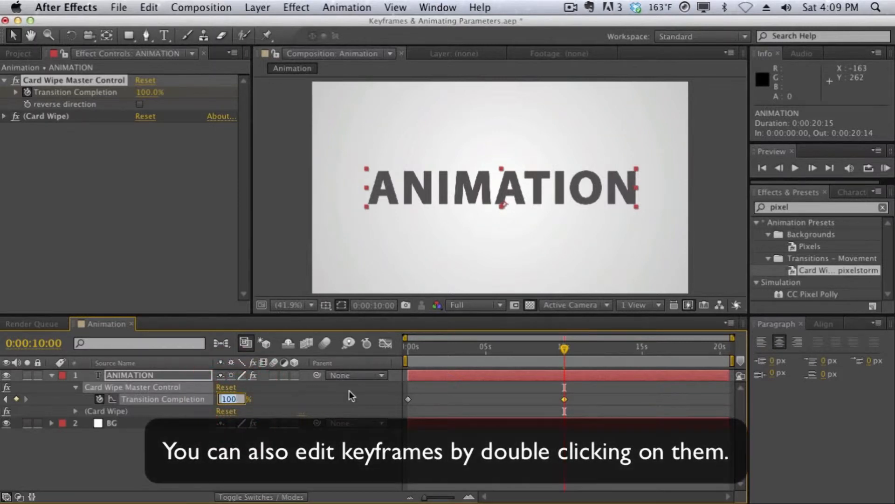
text(0)
key(Return)
Preview the text breaking apart by scrubbing from 0:00:00:00 to about the five-second mark.
drag(482, 347, 387, 349)
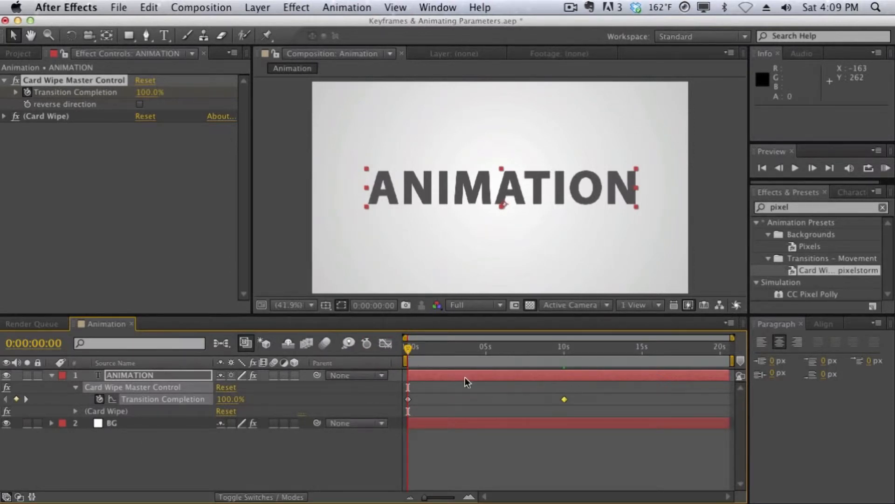
drag(408, 351, 485, 350)
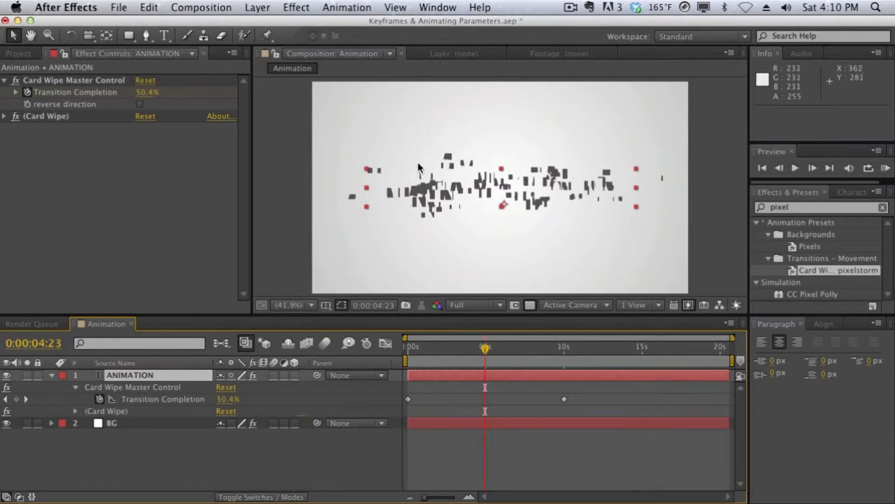
click(484, 349)
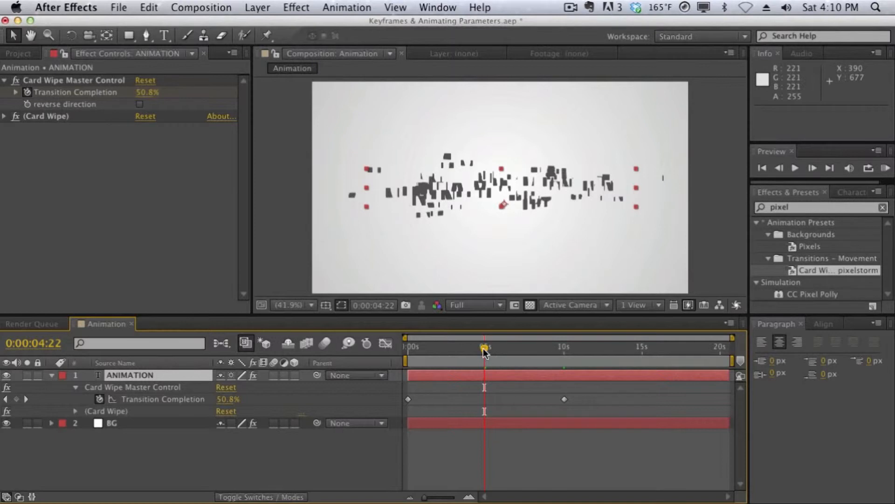
Add a Transition Completion keyframe at 0:00:02:15 with its value set to 80%.
drag(485, 349, 448, 349)
click(232, 397)
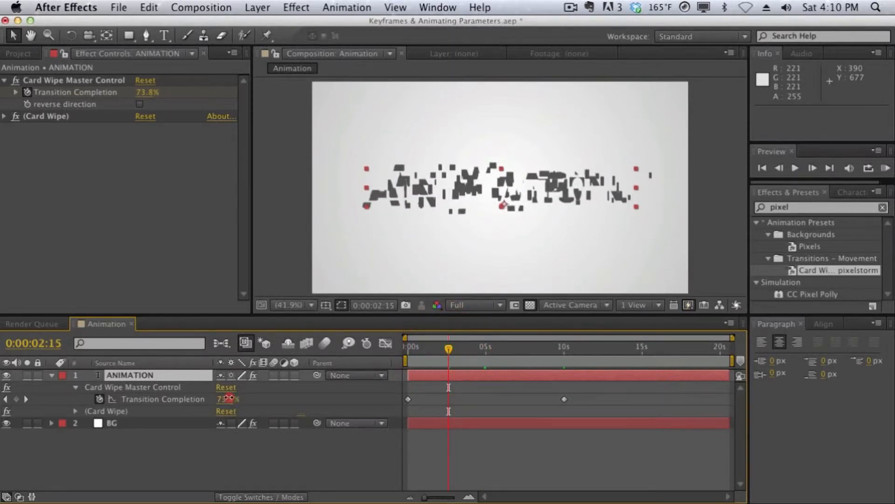
text(80)
key(Return)
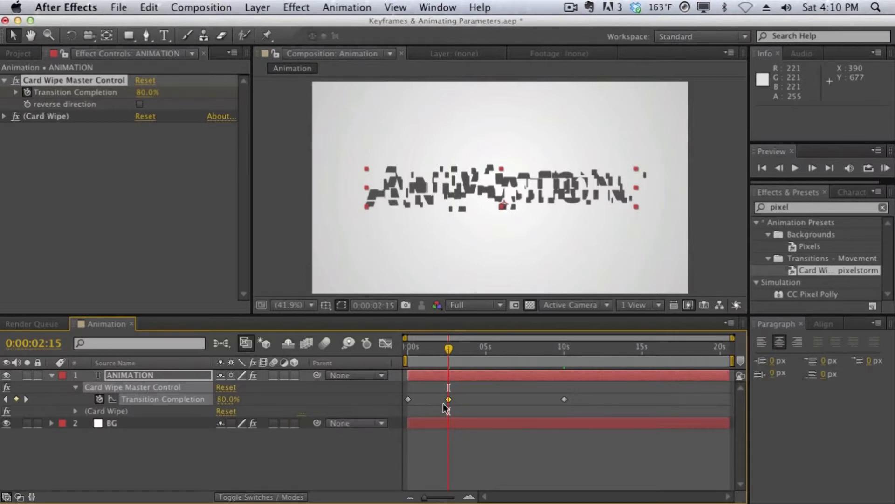
Add a Transition Completion keyframe at 0:00:07:00 with its value set to 25%.
drag(455, 352, 517, 350)
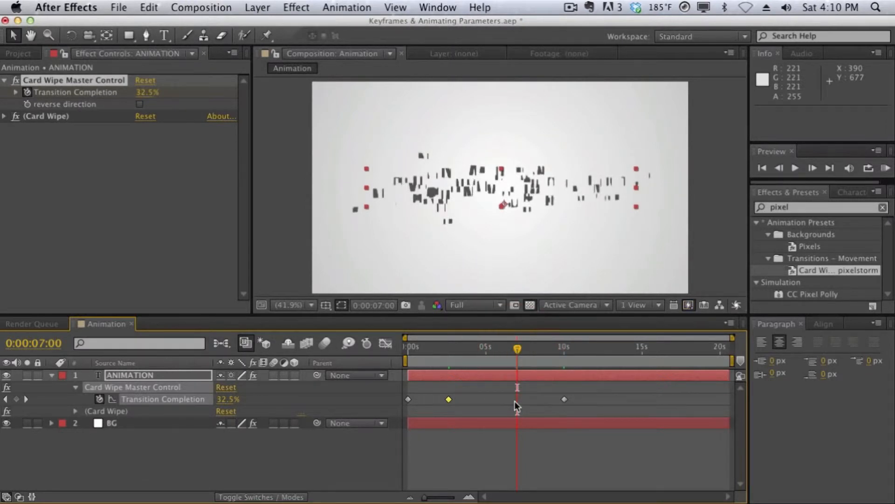
click(220, 401)
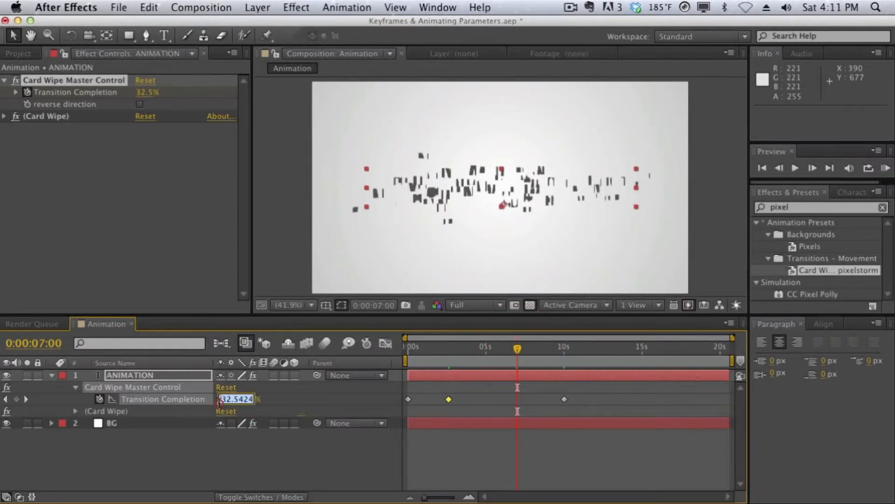
text(25)
key(Return)
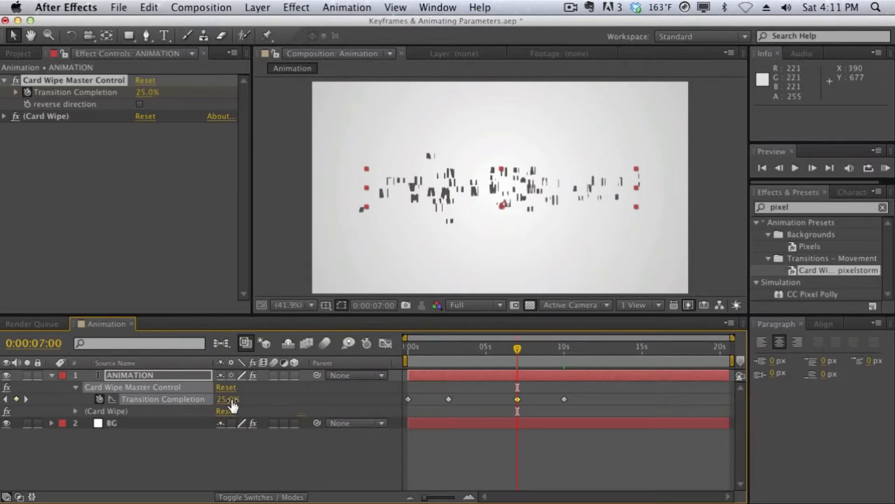
Scrub the animation from the start to about ten seconds and add a 55% Transition Completion keyframe at 0:00:09:21.
drag(447, 349, 394, 350)
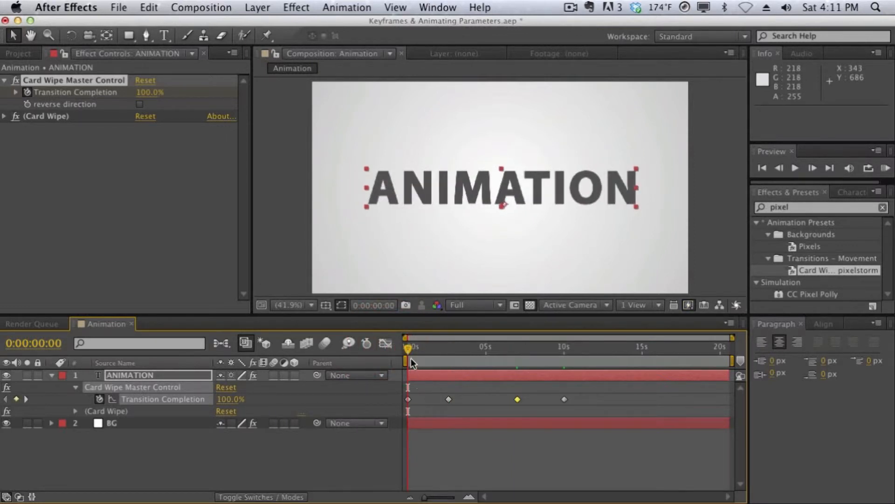
drag(409, 349, 565, 354)
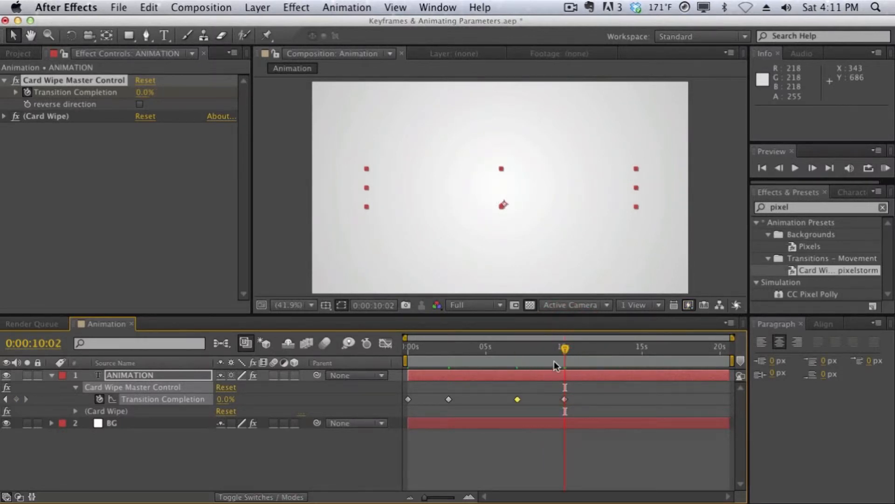
drag(562, 351, 562, 352)
click(143, 92)
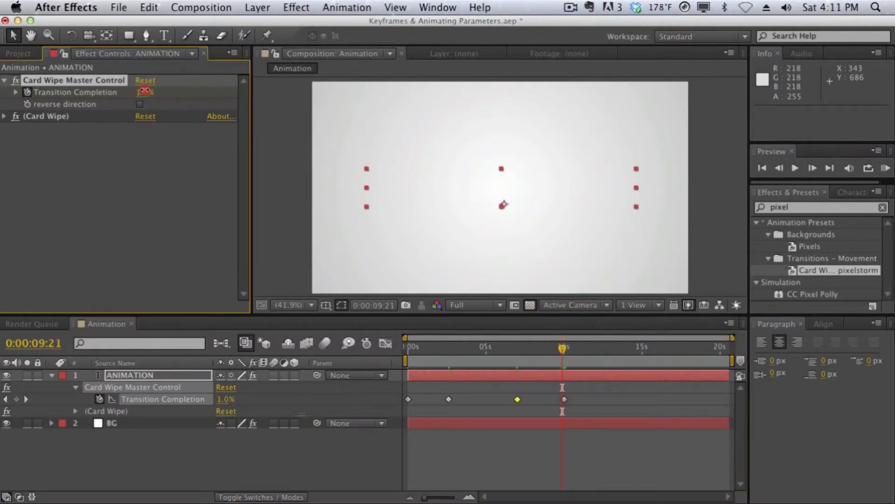
text(55)
key(Return)
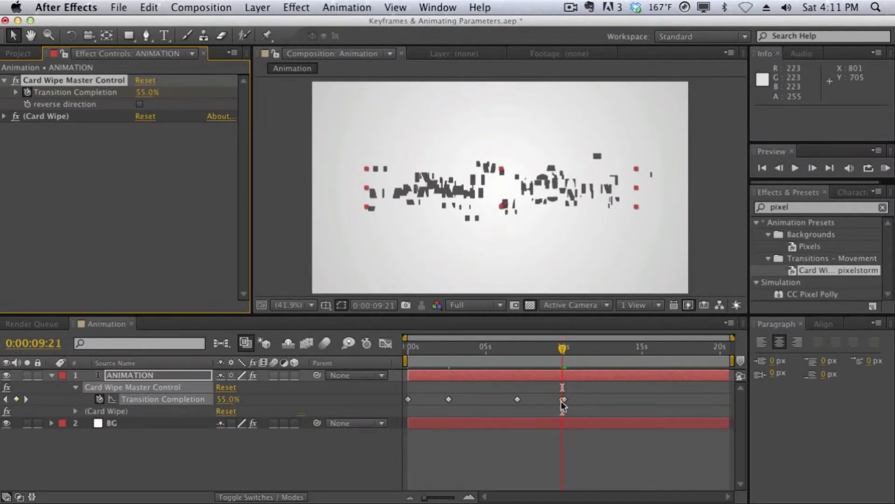
Move the 55% keyframe three frames earlier to 0:00:09:18, and undo the keyframe movement.
mouse_move(562, 400)
drag(426, 497, 454, 497)
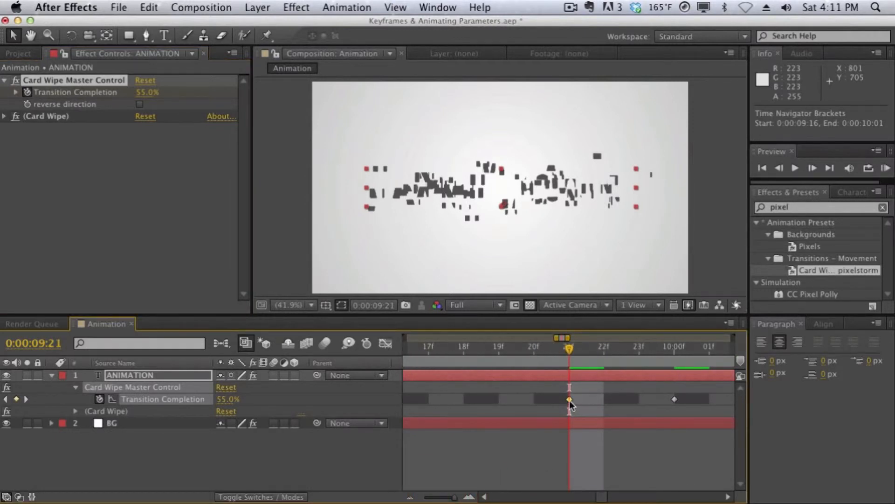
drag(570, 399, 464, 400)
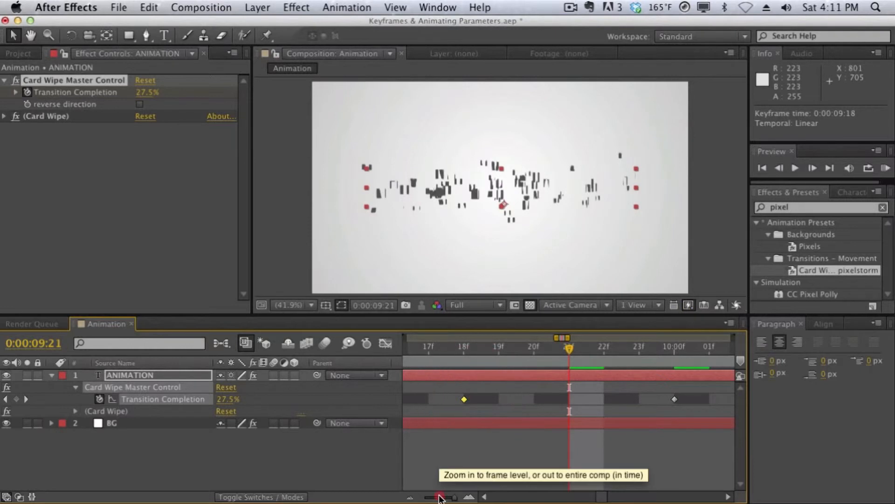
drag(439, 498, 424, 497)
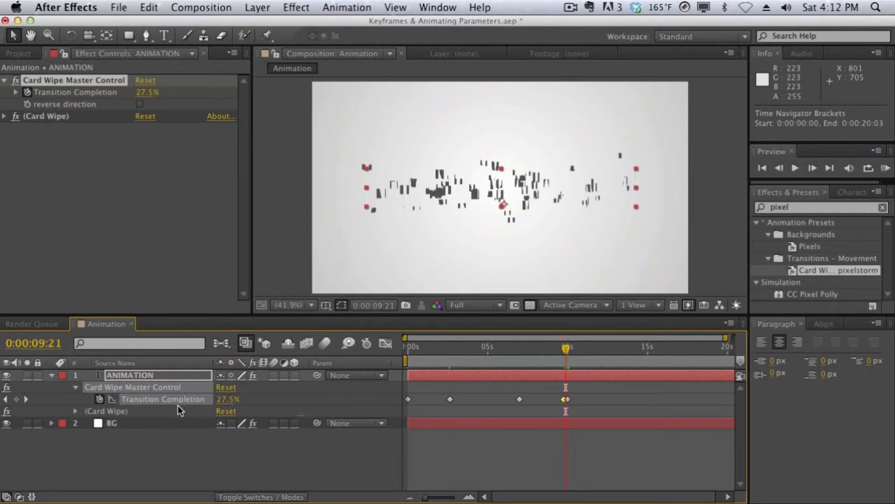
key(super+z)
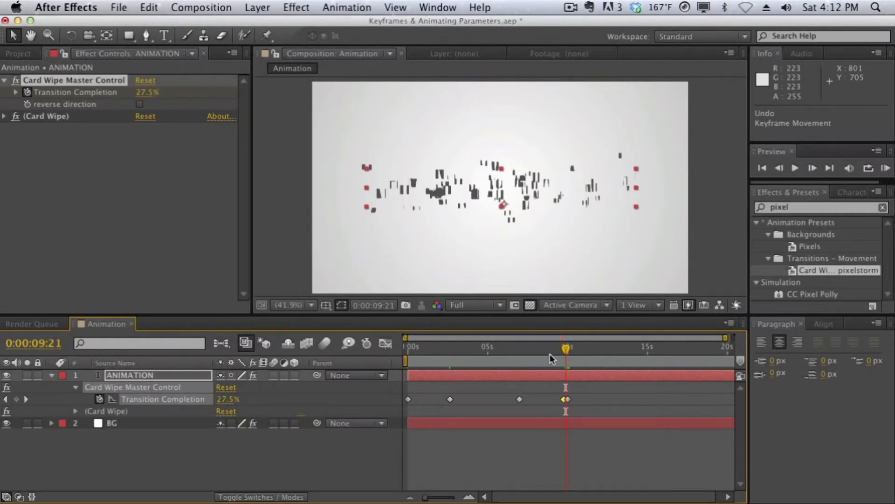
Try to apply Easy Ease Out to the 25% Transition Completion keyframe at 0:00:07:00.
drag(551, 351, 523, 350)
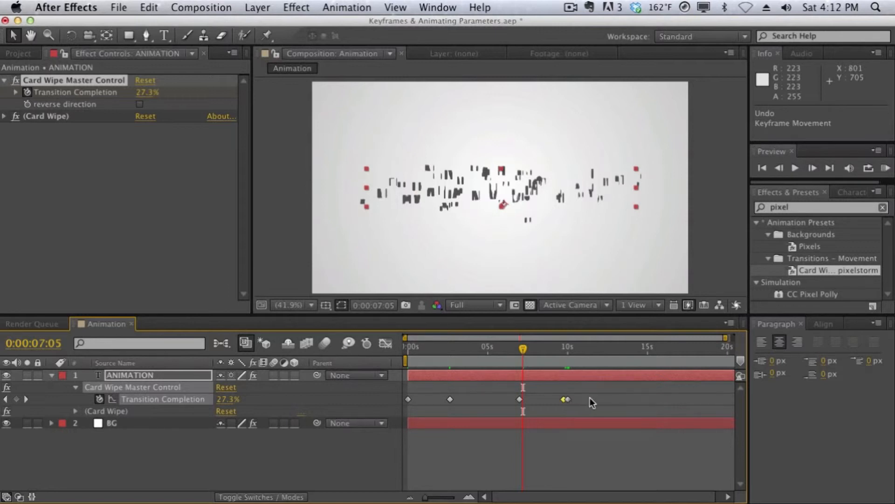
click(520, 399)
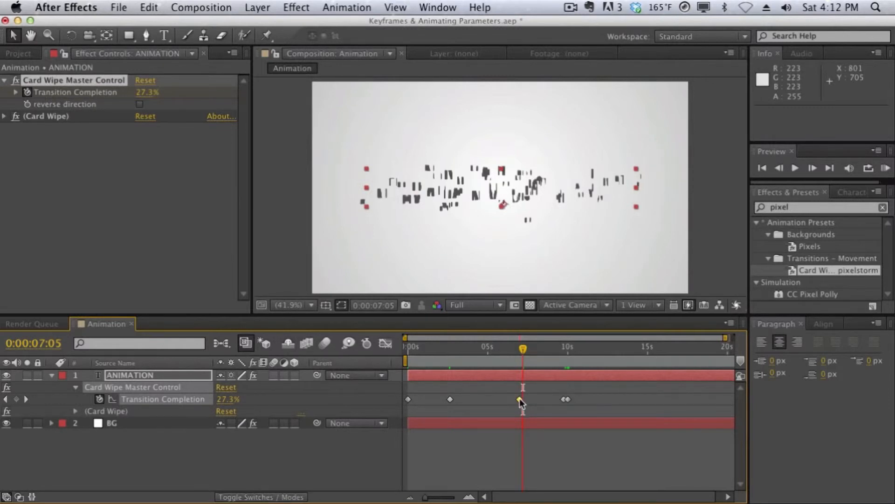
right_click(520, 399)
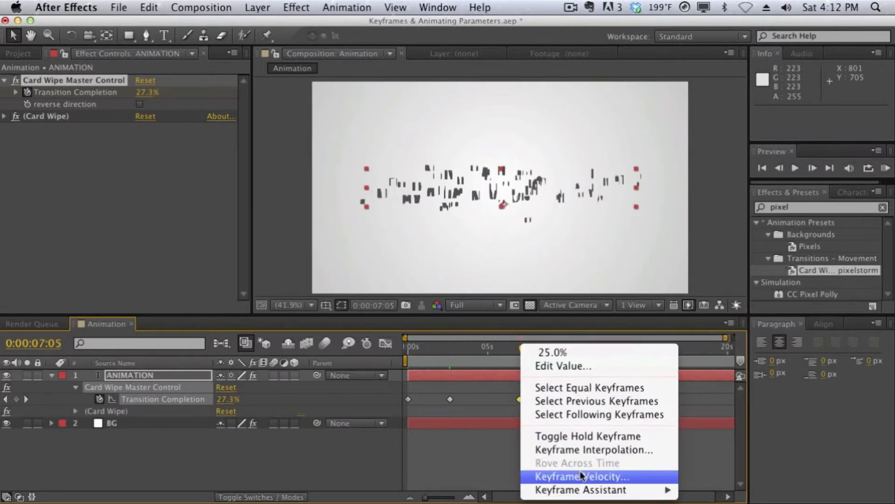
mouse_move(583, 489)
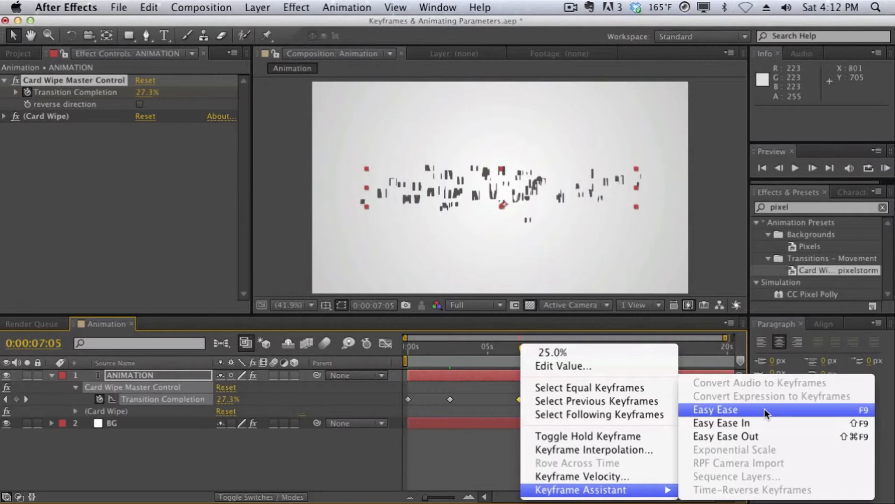
click(768, 435)
Scrub to about ten seconds and delete the 55% keyframe just before the last Transition Completion keyframe.
click(431, 351)
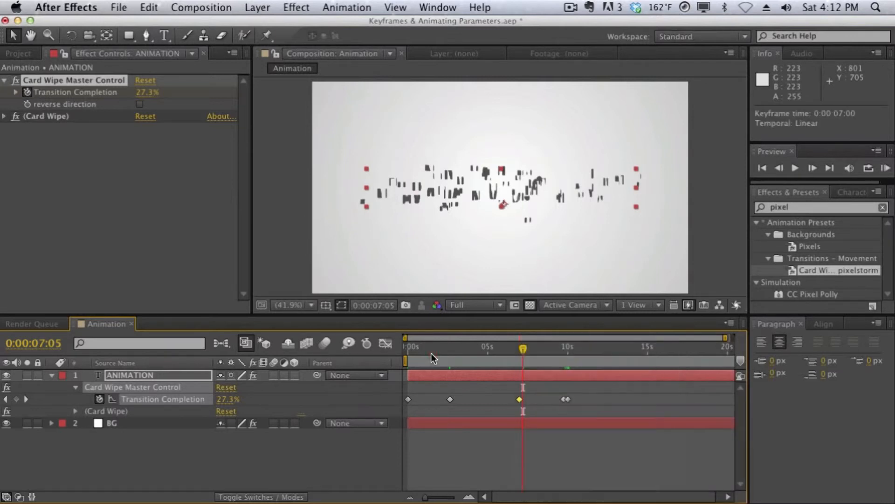
drag(431, 350, 569, 353)
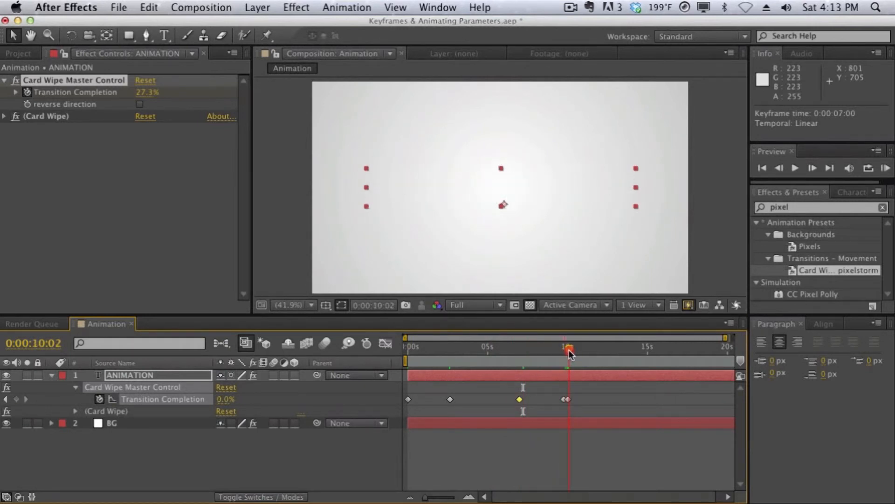
click(563, 400)
click(562, 401)
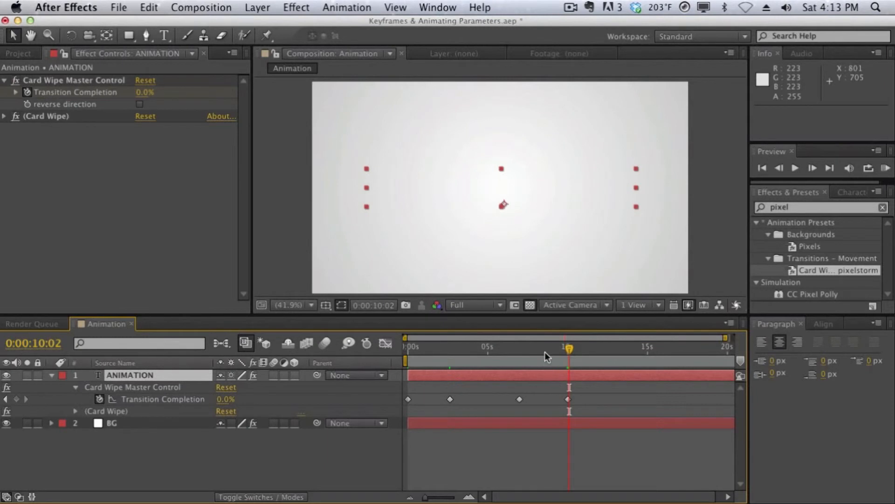
Apply Easy Ease Out to the last Transition Completion keyframe at 0:00:10:00.
drag(545, 352, 524, 353)
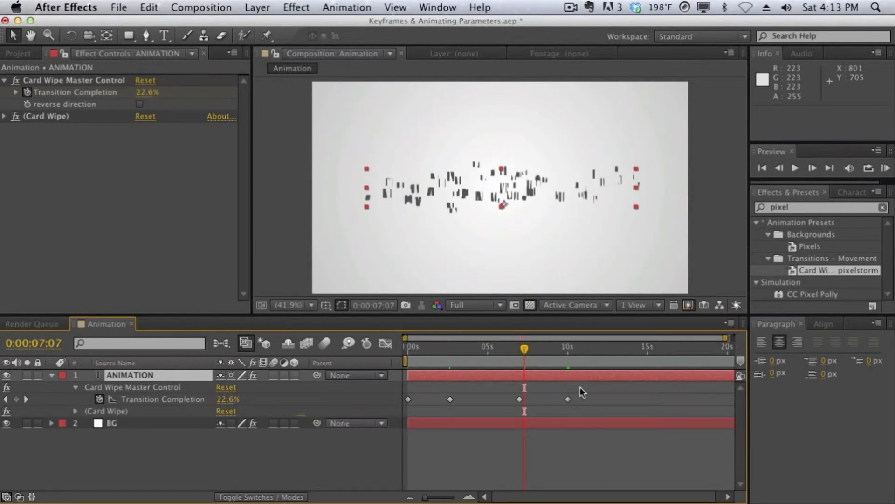
click(567, 399)
right_click(568, 400)
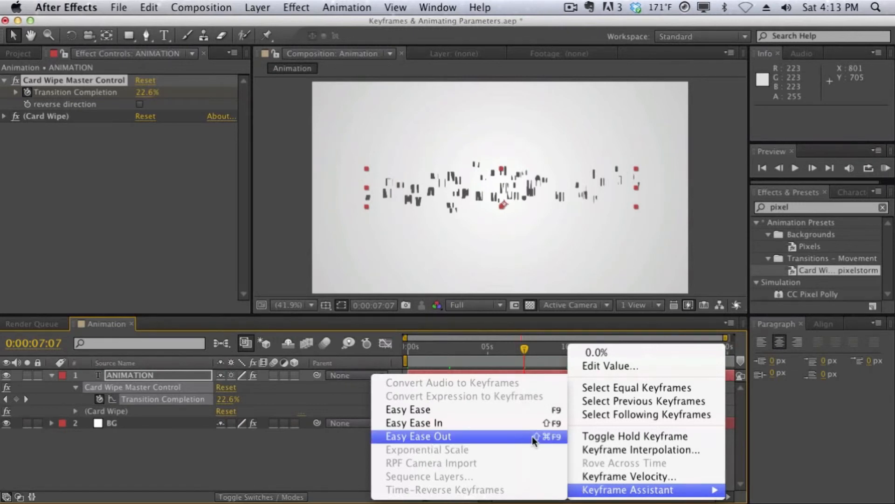
click(533, 436)
Scrub through the opening of the animation and apply Easy Ease In to the first Transition Completion keyframe.
drag(551, 354, 407, 403)
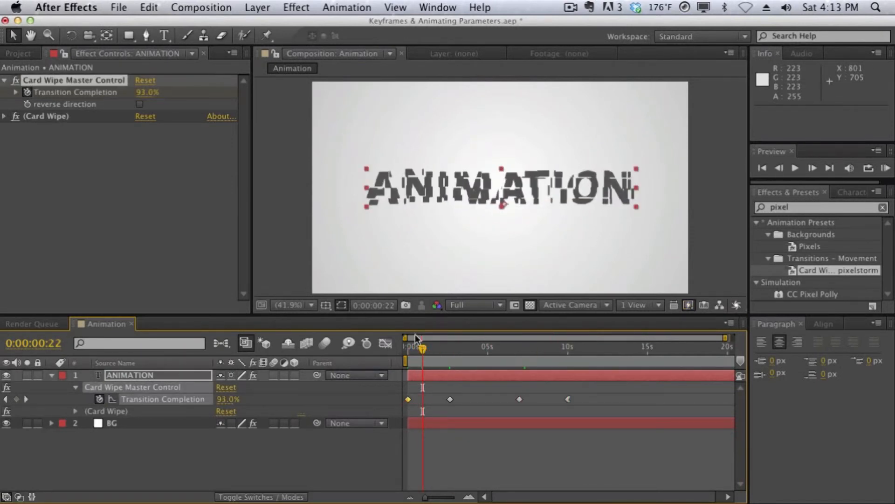
click(413, 354)
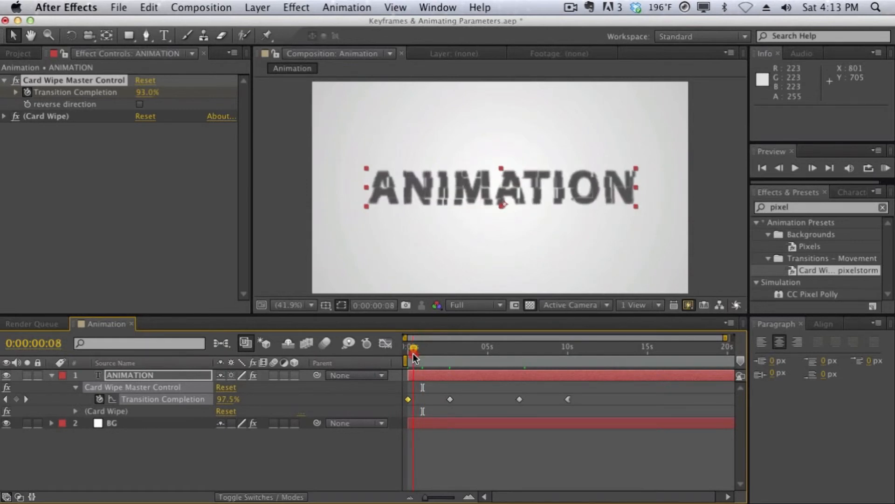
drag(413, 355, 444, 336)
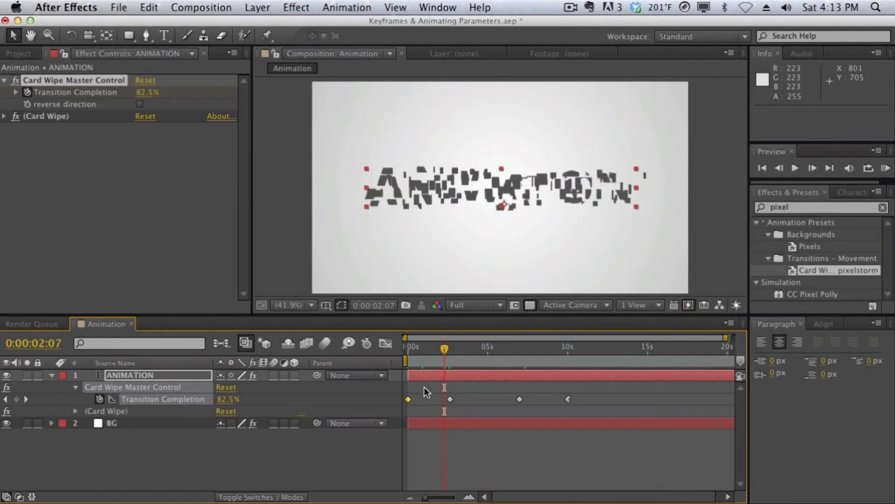
right_click(409, 399)
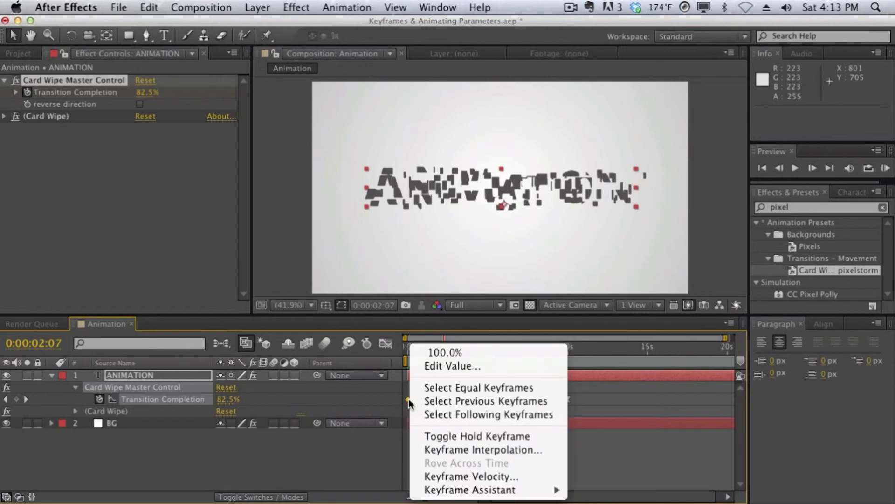
mouse_move(529, 490)
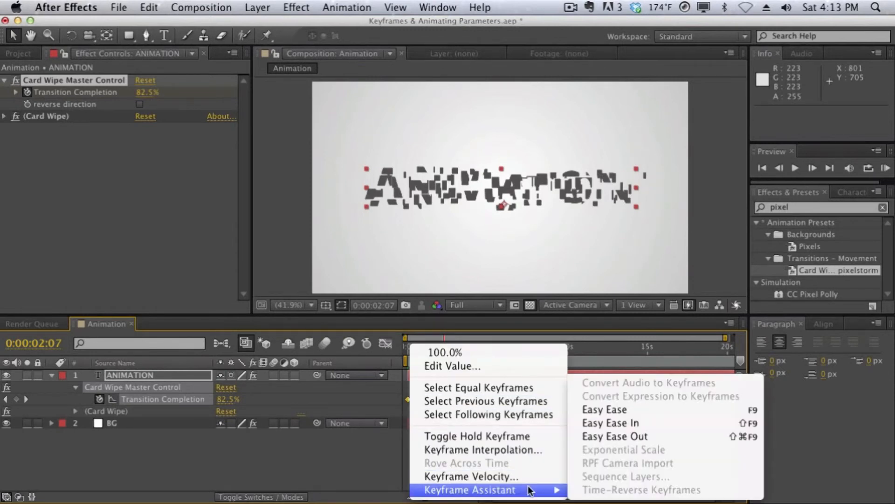
click(619, 423)
Apply Easy Ease to the two middle Transition Completion keyframes at 0:00:02:15 and 0:00:07:00.
click(423, 358)
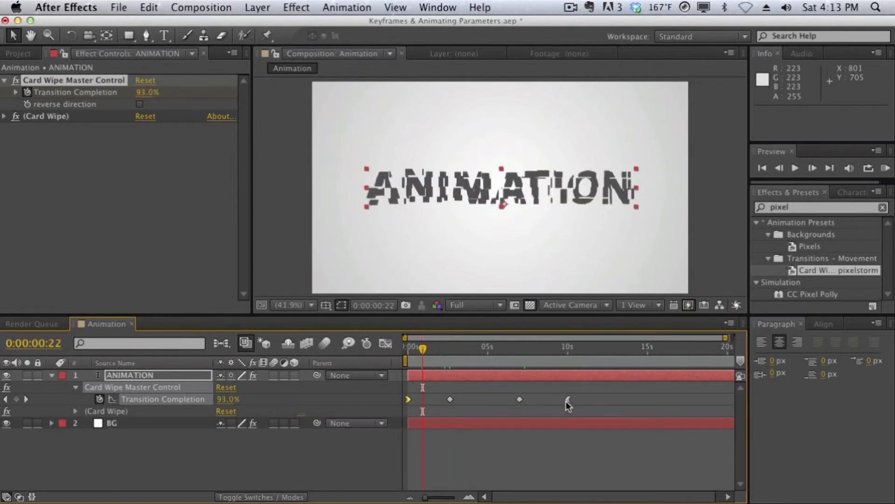
drag(423, 350, 520, 348)
drag(538, 384, 444, 404)
right_click(448, 399)
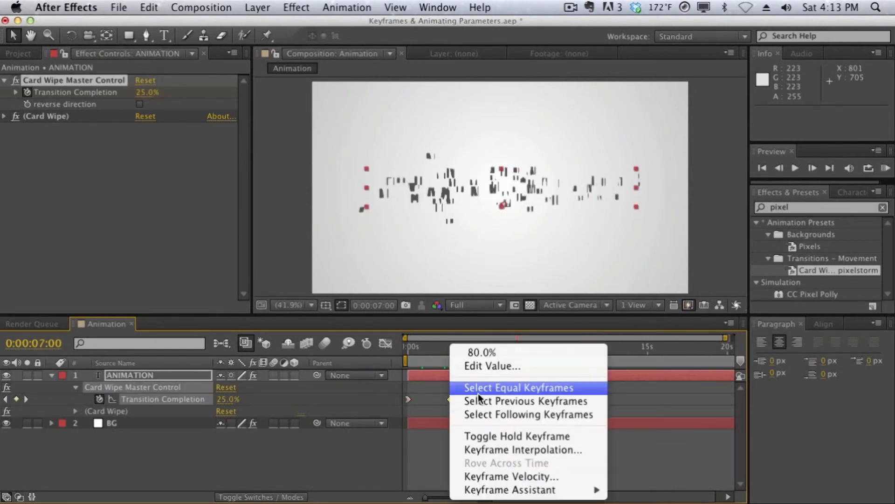
mouse_move(598, 491)
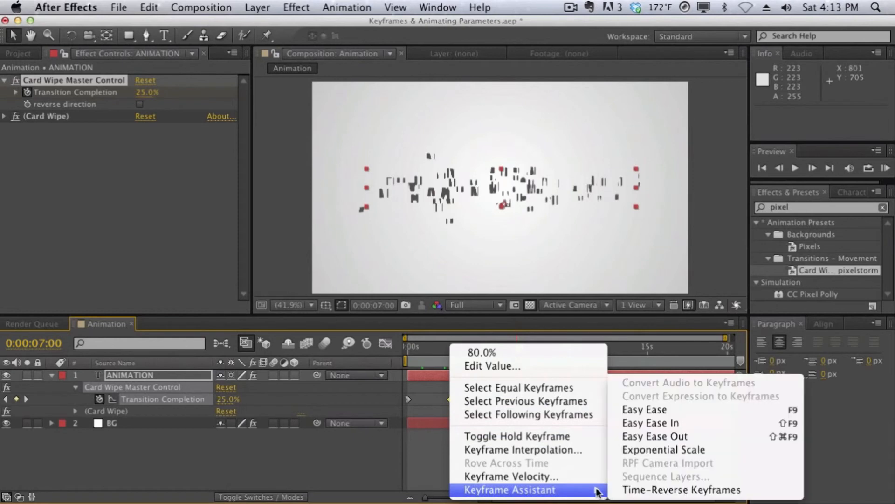
click(640, 411)
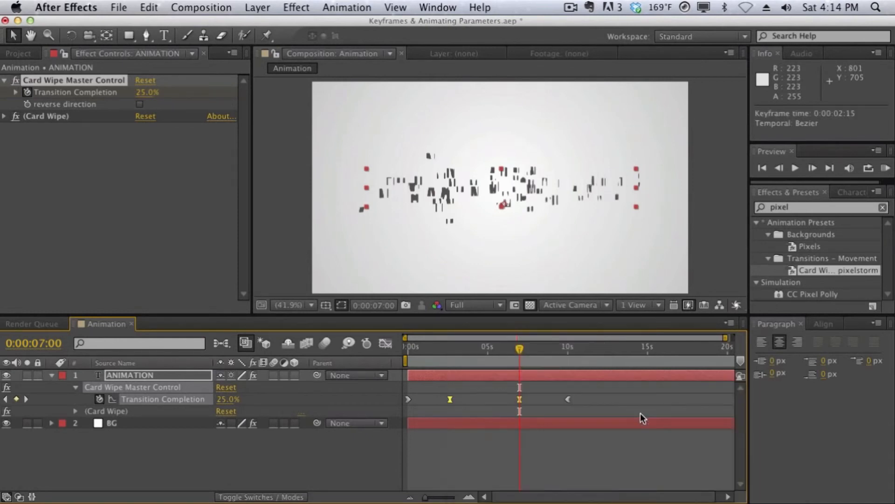
Deselect the keyframes and preview the eased animation by scrubbing between about 0:00:02:20 and 0:00:07:00.
click(545, 392)
drag(519, 349, 452, 349)
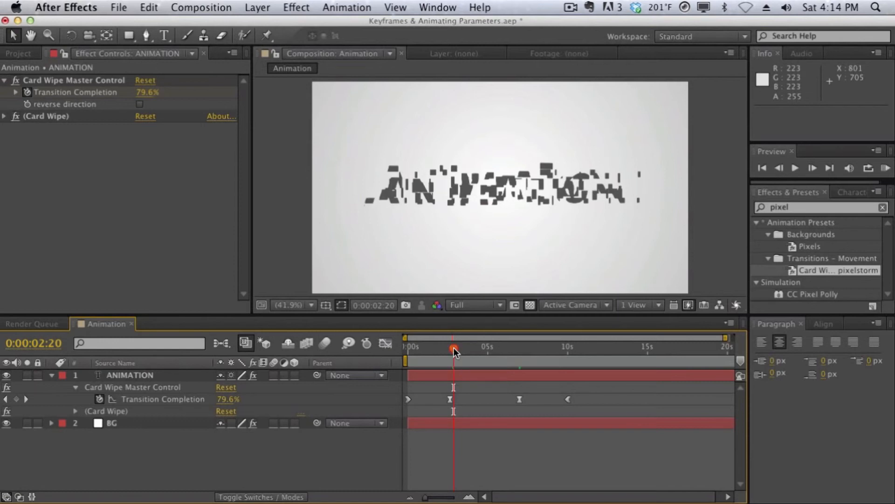
drag(454, 348, 485, 395)
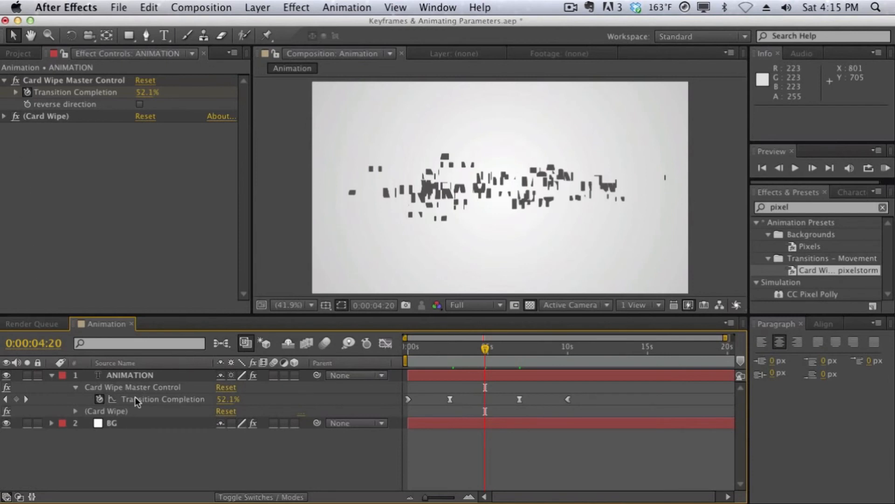
Reveal the ANIMATION layer's modified text, effect and transform properties and fold up the (Card Wipe) group.
click(133, 375)
key(e)
key(e)
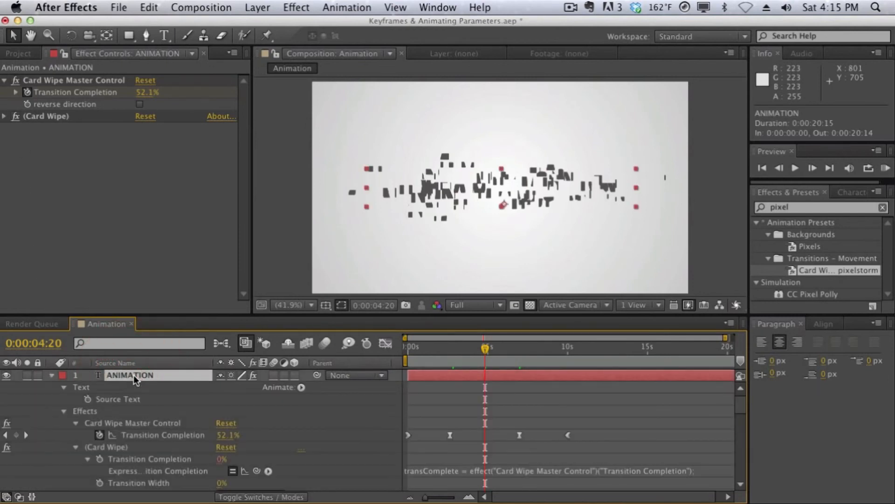
click(75, 448)
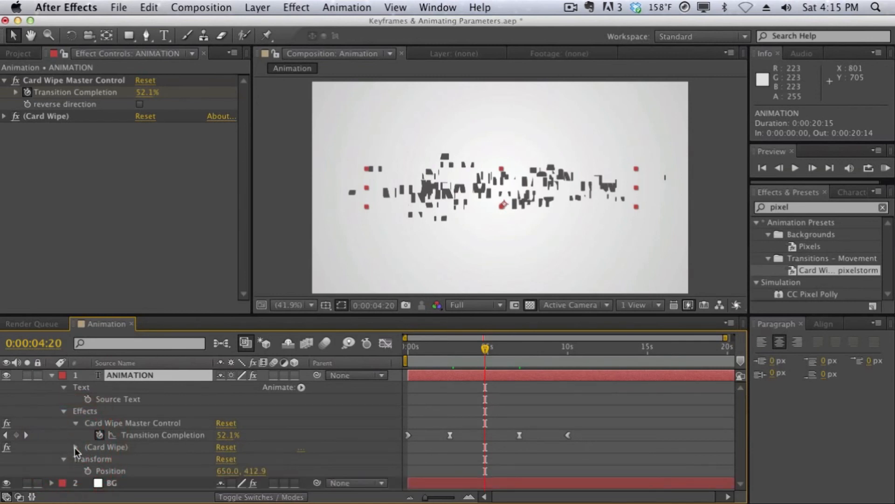